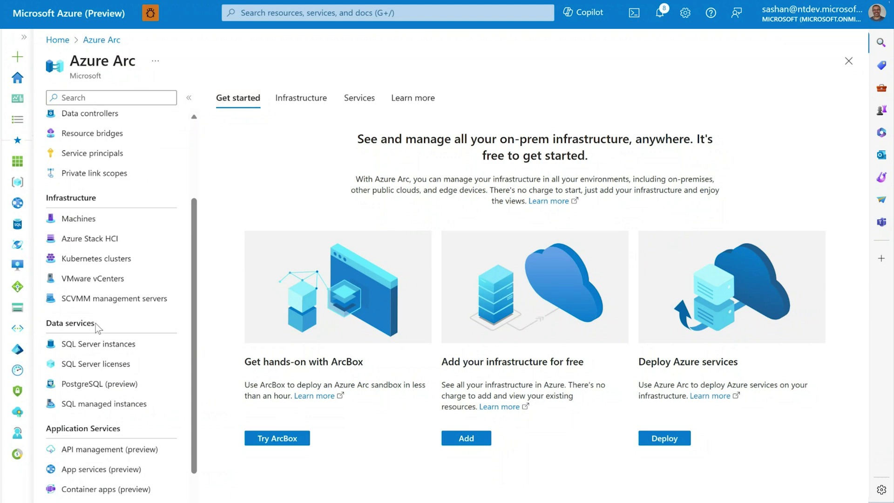
- Start creating a SQL Server physical core license from Azure Arc's SQL Server licenses
click(96, 371)
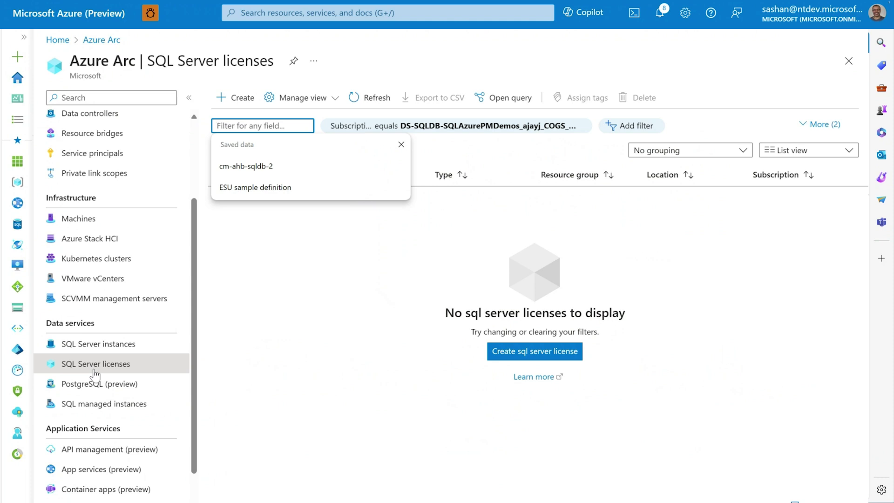
click(325, 281)
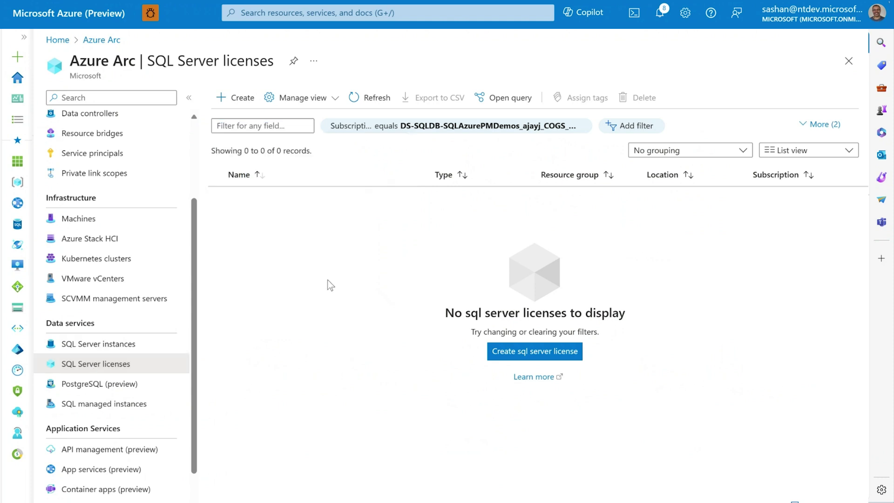
click(245, 104)
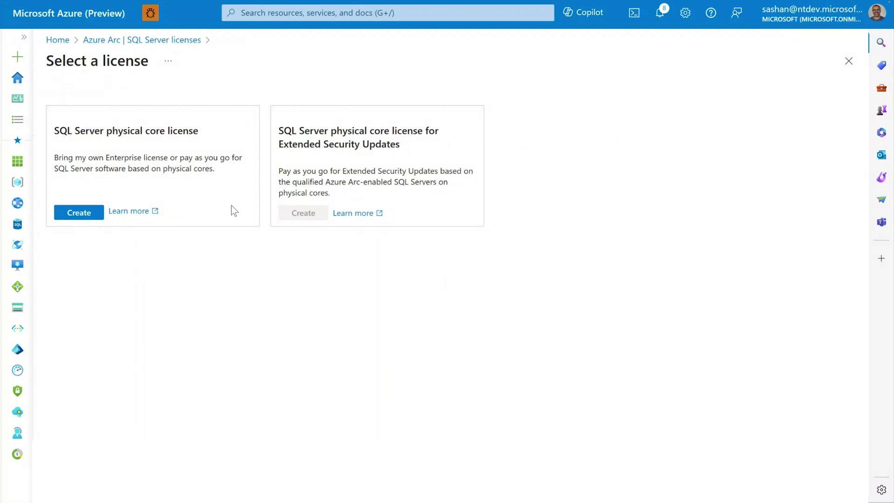
click(96, 212)
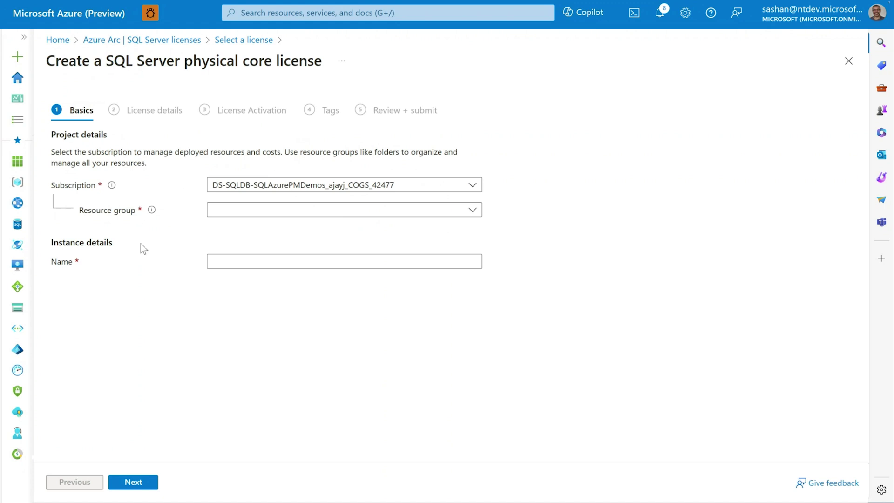
- Fill in the license basics with resource group amamun-AG and the name DEMO-LICENSE, and proceed to the license details
click(472, 212)
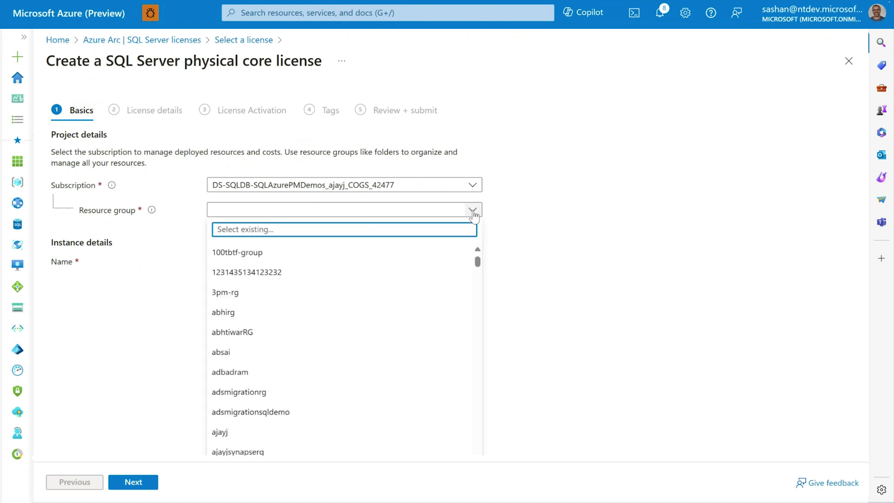
text(ama)
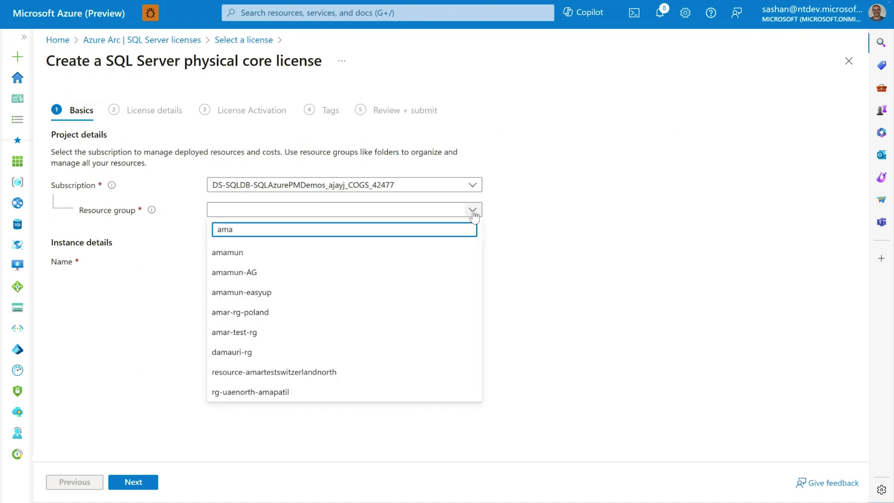
click(295, 274)
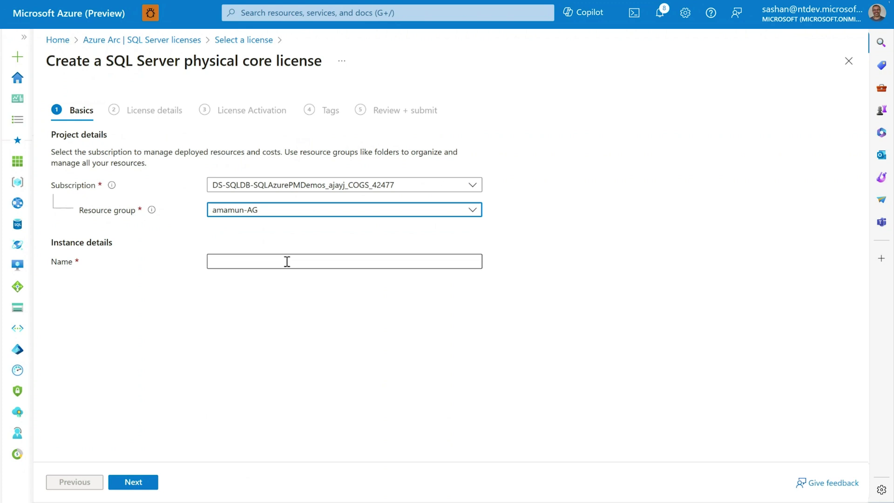
click(287, 261)
text(D)
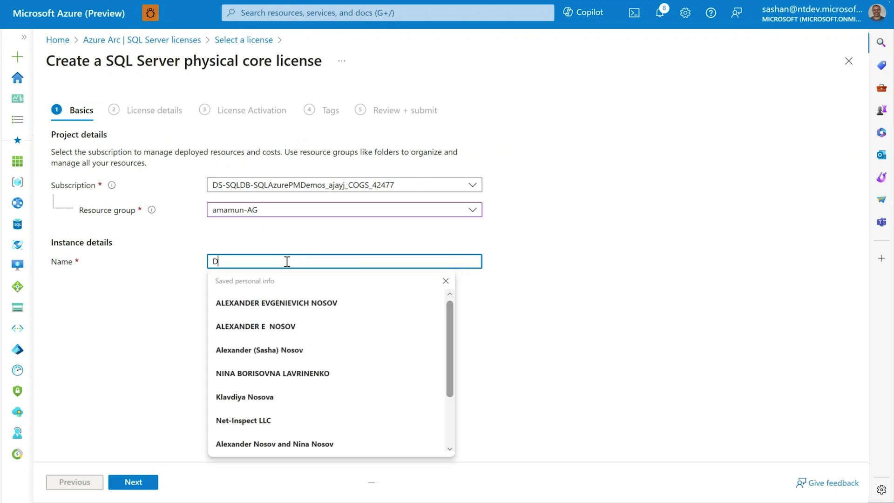
text(EMO_)
key(BackSpace)
text(-LICENSE)
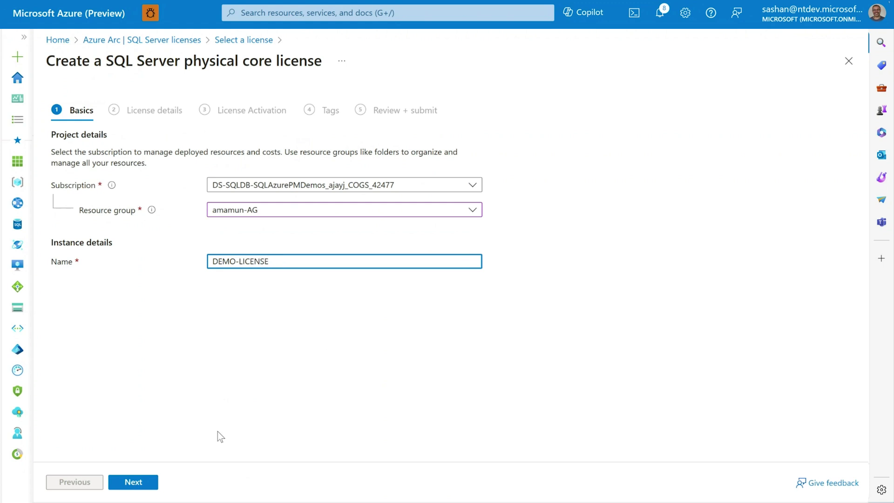
click(144, 481)
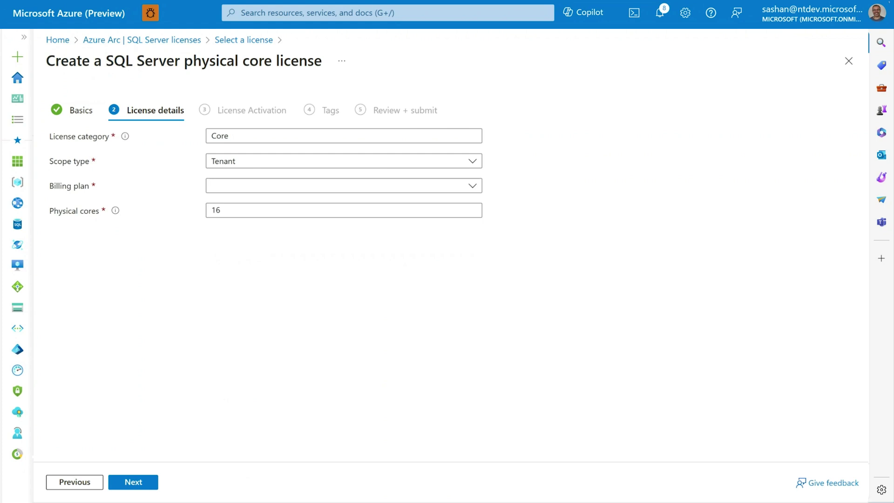
- Set the license scope to Single Resource group, the billing plan to Pay-as-you-go ("PAYG") and the physical cores to 32
click(479, 163)
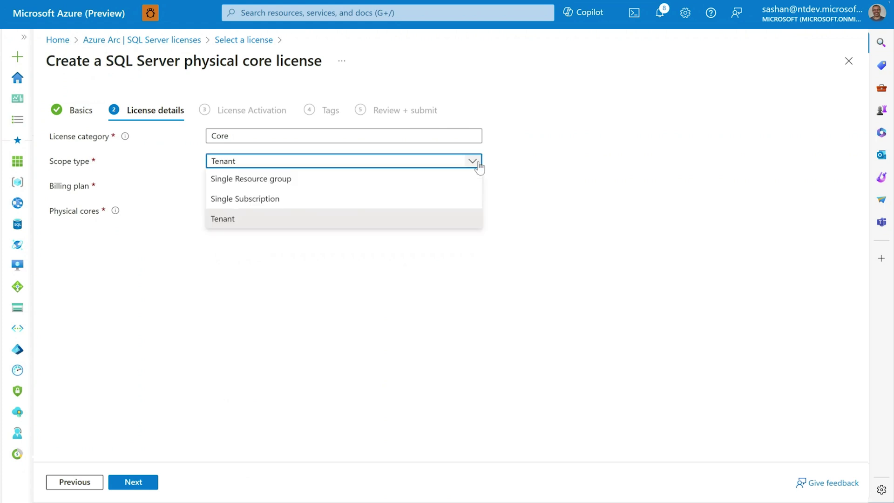
click(420, 178)
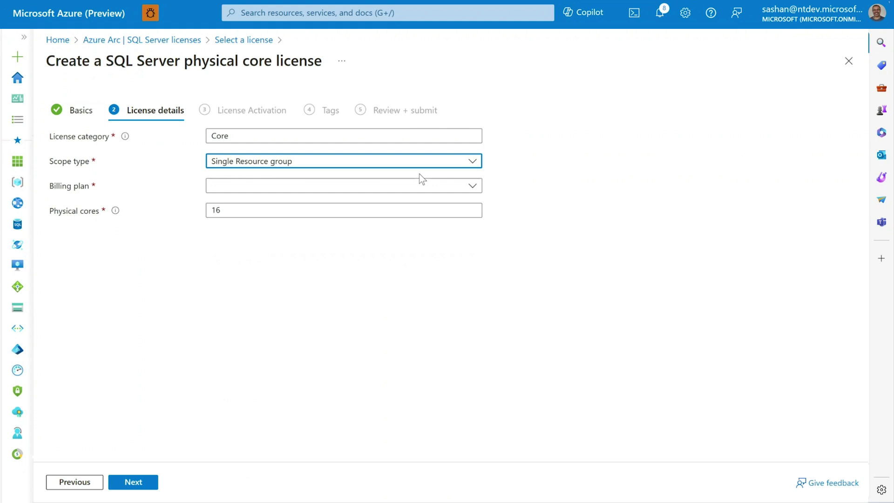
click(473, 188)
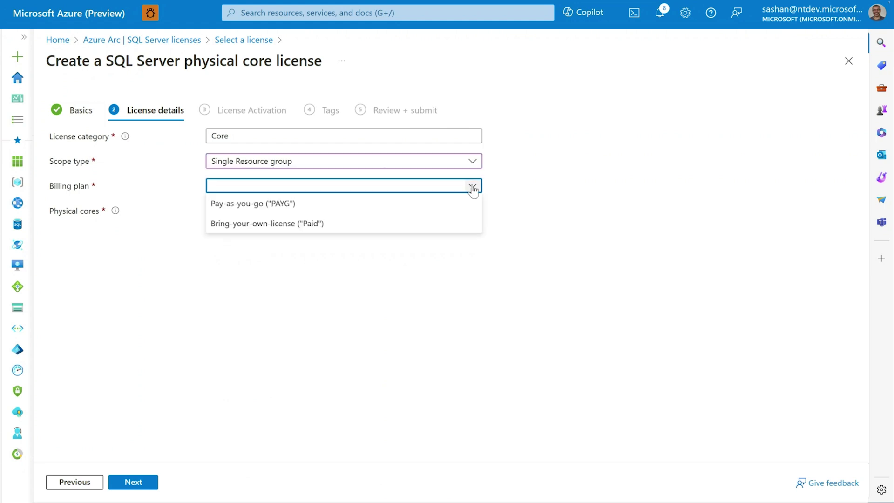
click(424, 204)
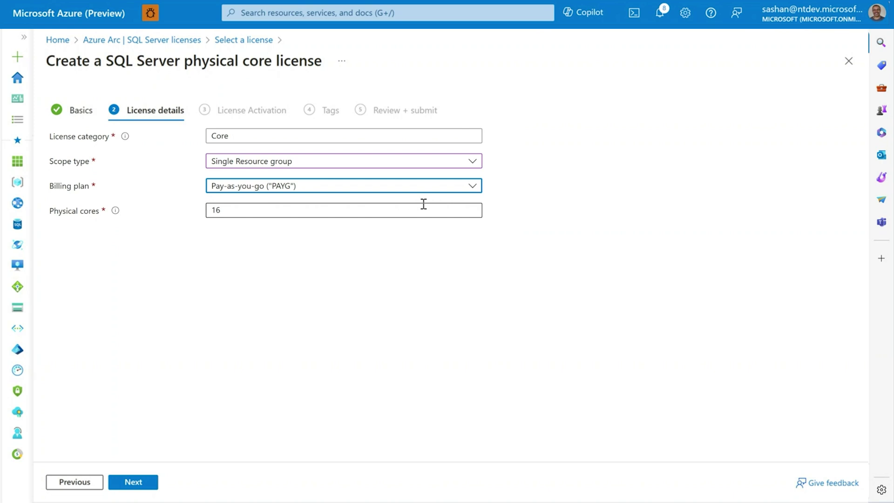
click(382, 207)
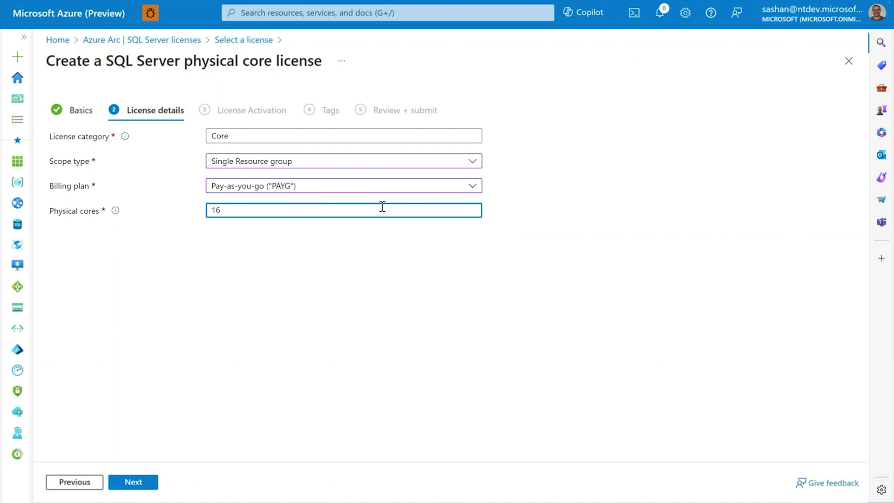
key(BackSpace)
key(BackSpace)
text(32)
click(135, 482)
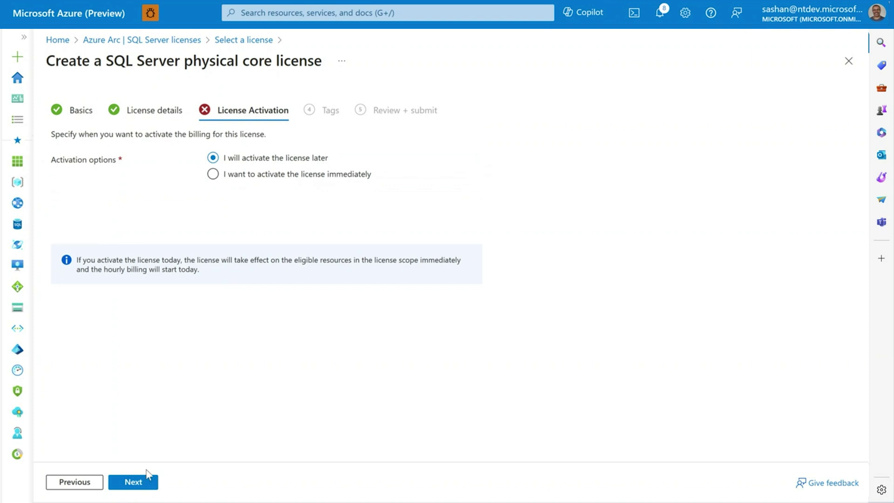
- Keep the deferred activation option, leave the tags empty and create the license
click(133, 482)
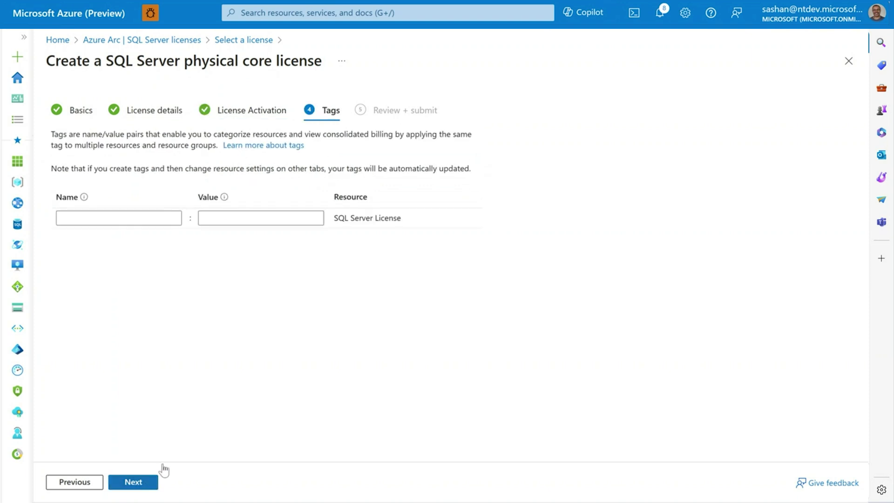
click(140, 480)
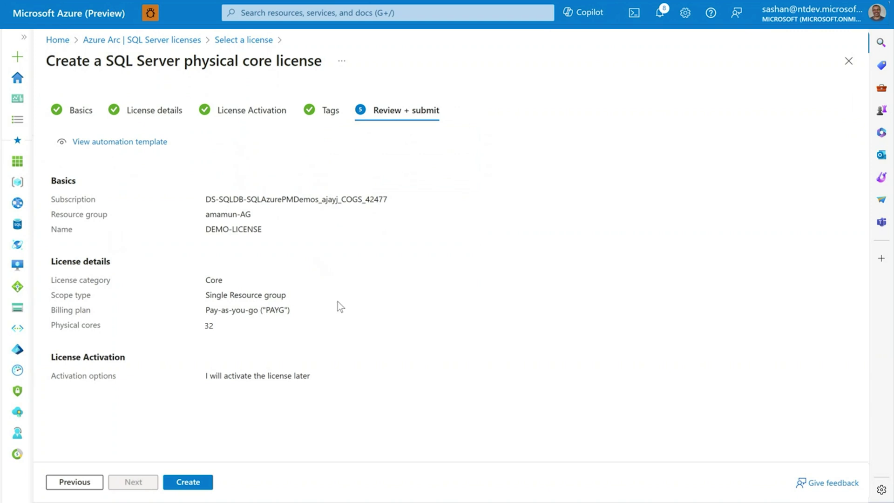
click(194, 483)
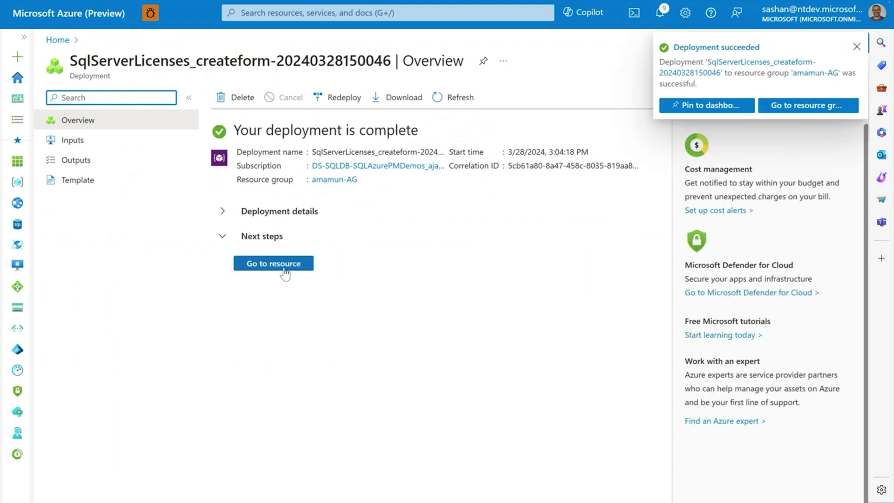
- Apply DEMO-LICENSE to the in-scope resources sql01 and sql03, and refresh the resource list
click(285, 269)
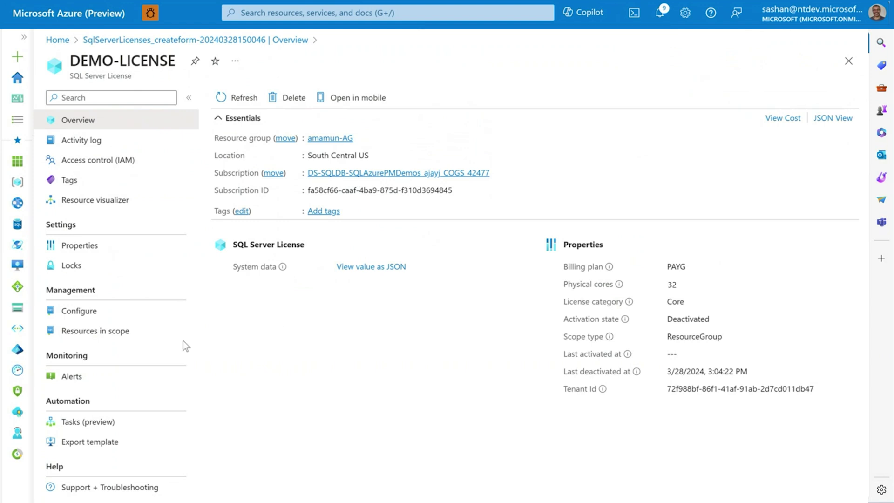
click(128, 332)
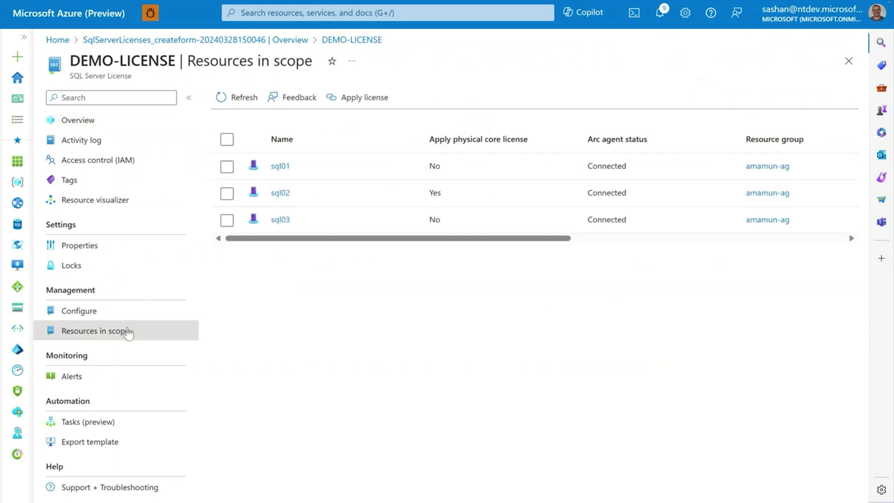
click(229, 167)
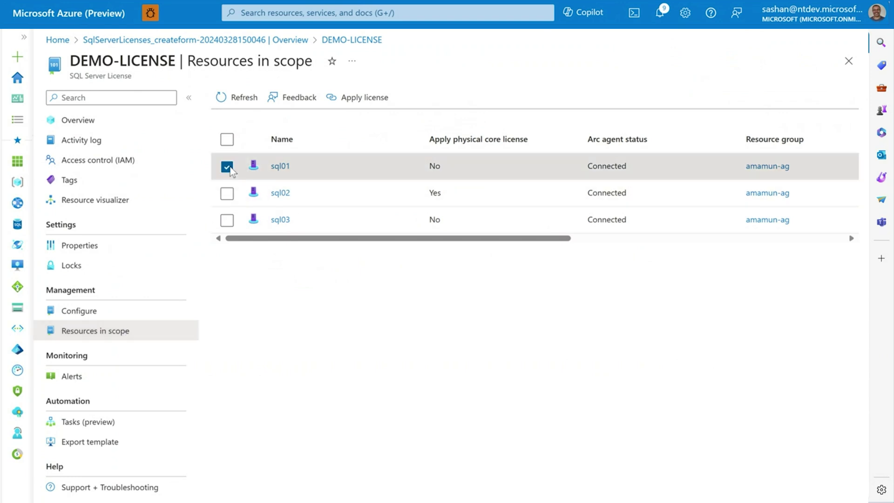
click(227, 220)
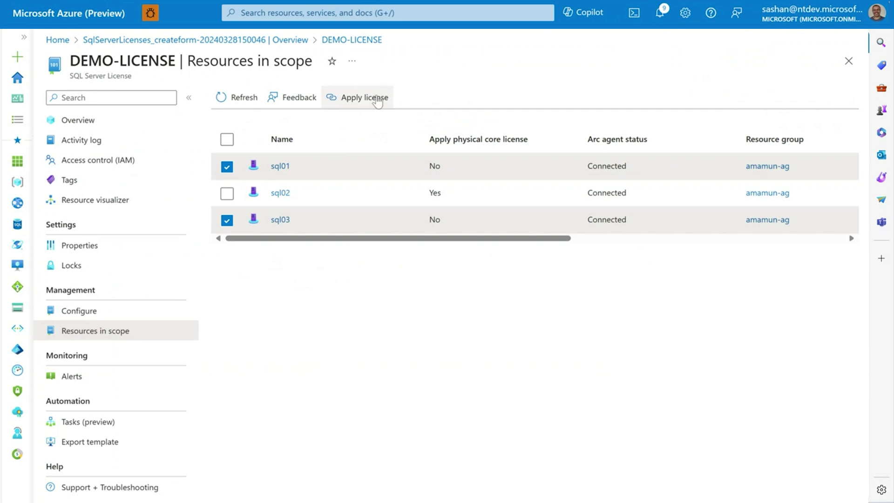
click(376, 96)
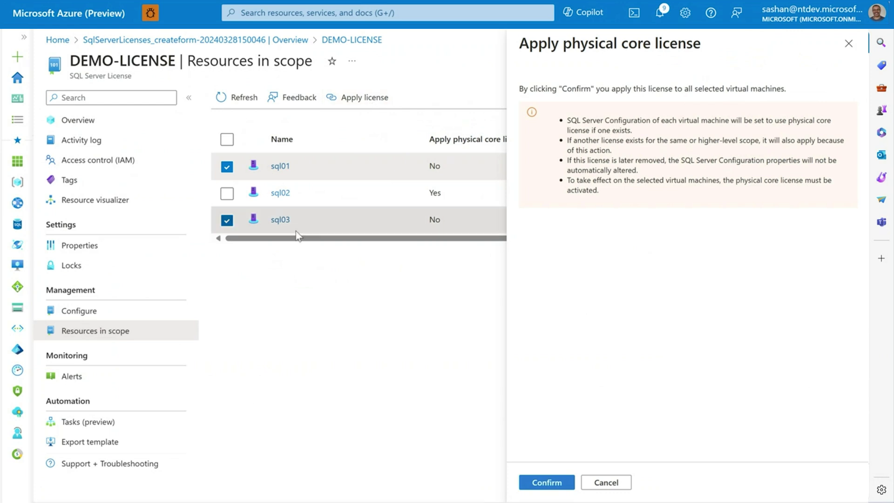
click(561, 483)
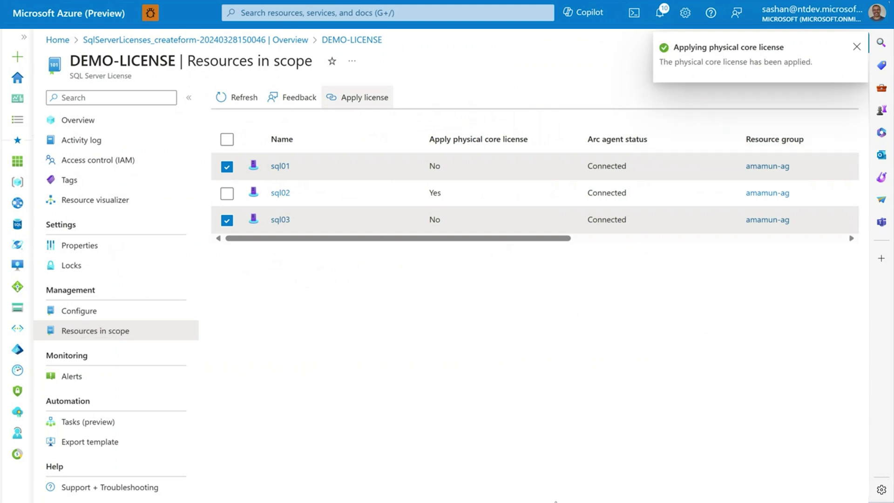
click(242, 99)
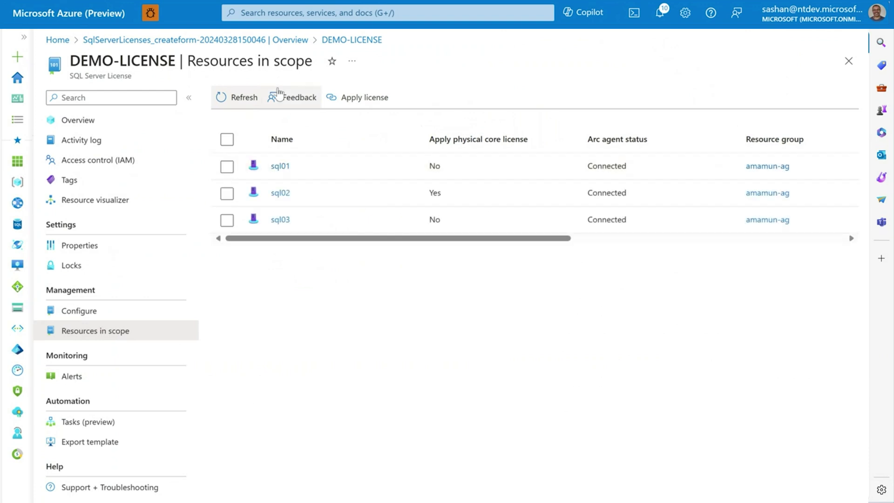
click(233, 107)
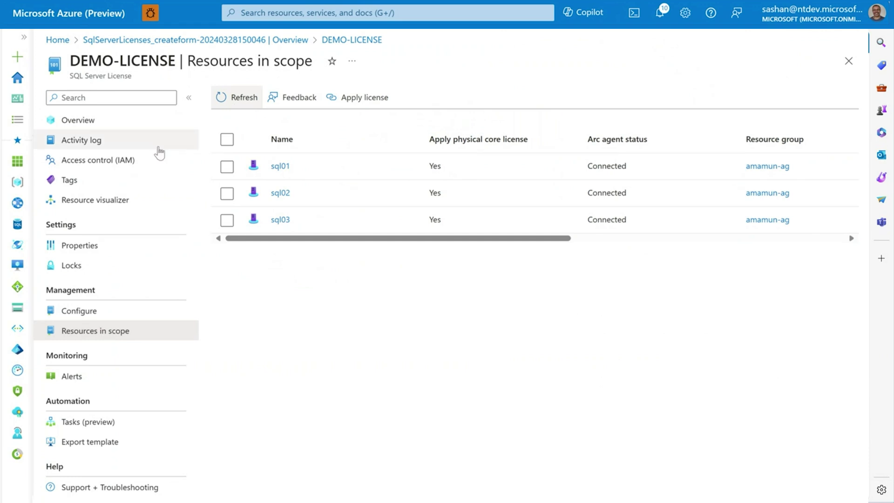
- Configure DEMO-LICENSE to activate immediately and apply the change
click(99, 318)
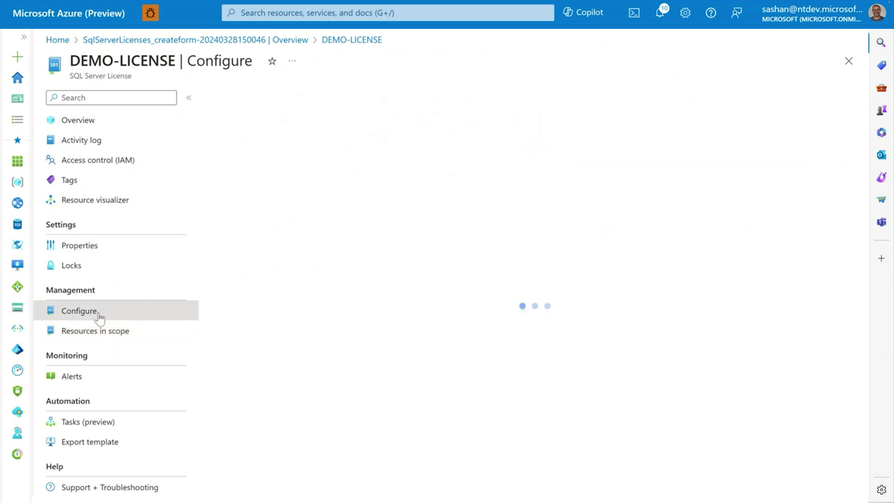
click(218, 332)
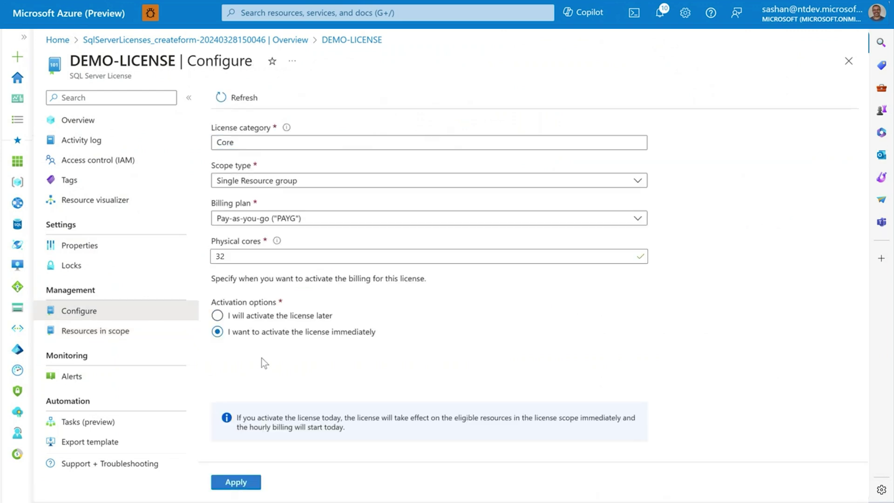
click(237, 484)
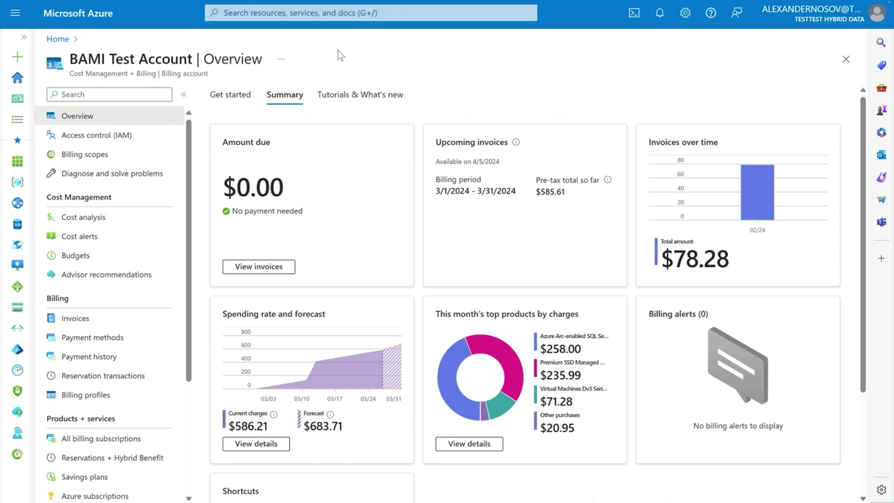
- Examine the billing account's costs in the Invoice details view of Cost analysis for the last 30 days
click(103, 219)
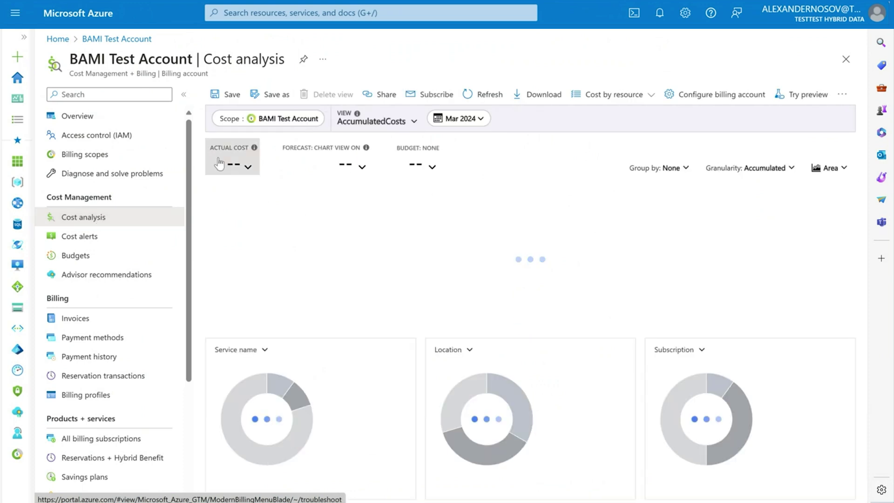
click(412, 125)
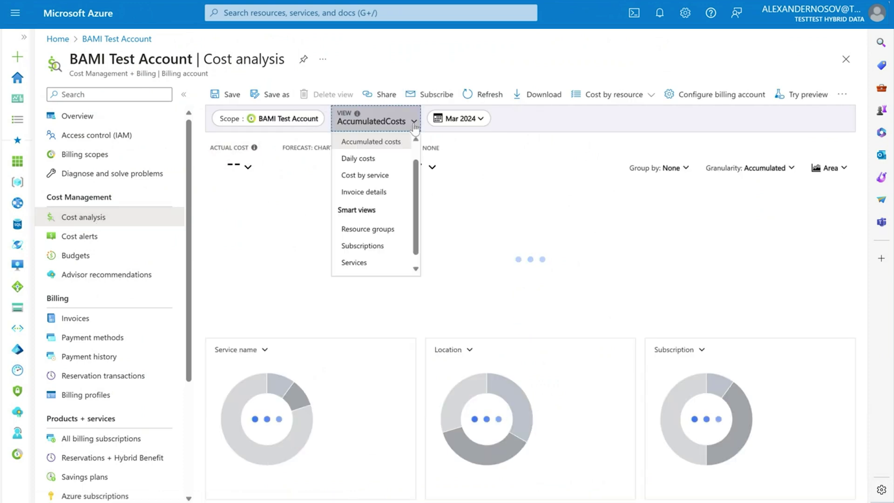
click(378, 192)
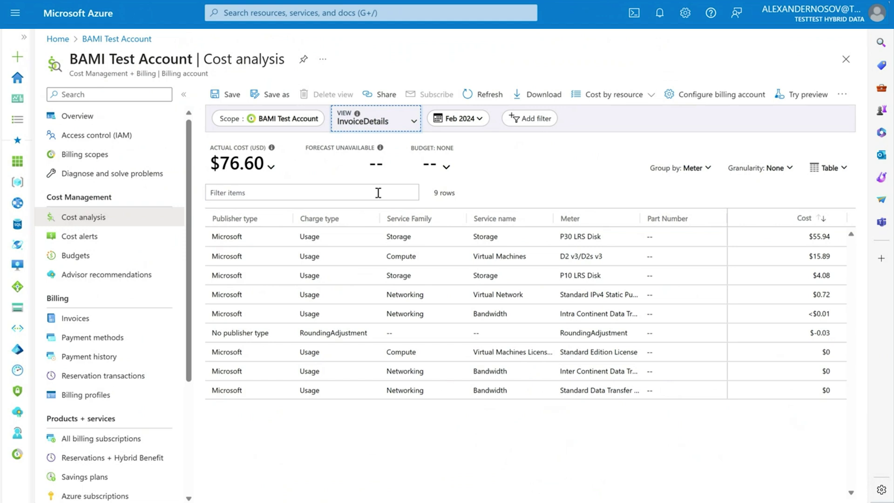
click(479, 119)
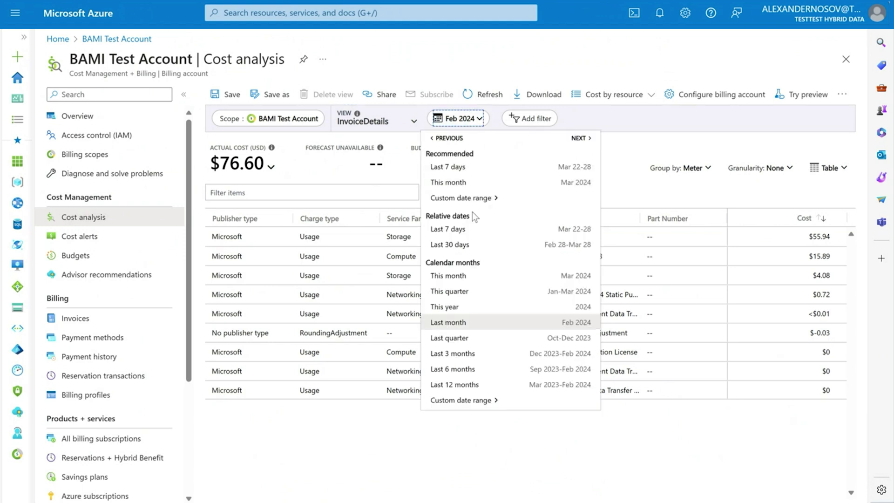
click(464, 247)
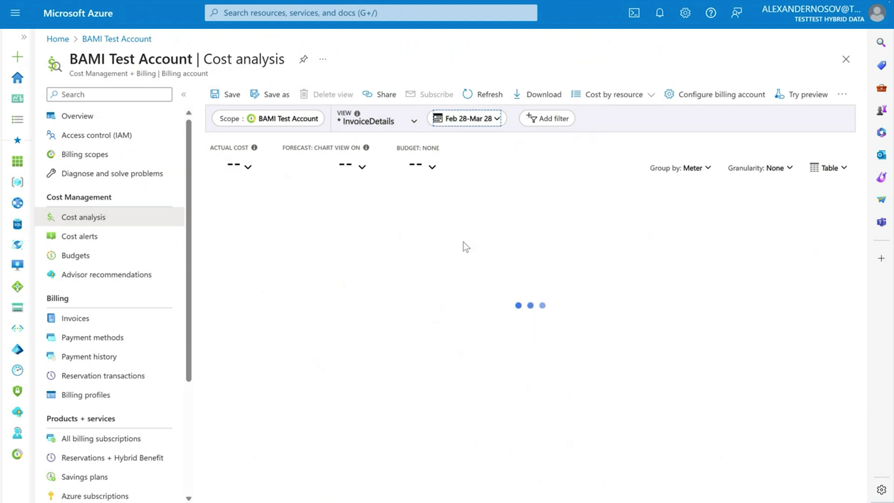